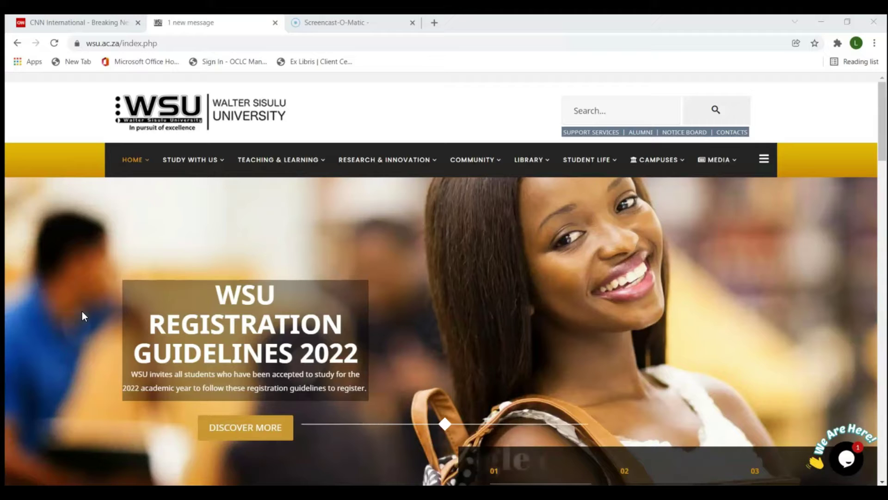
left_click(111, 43)
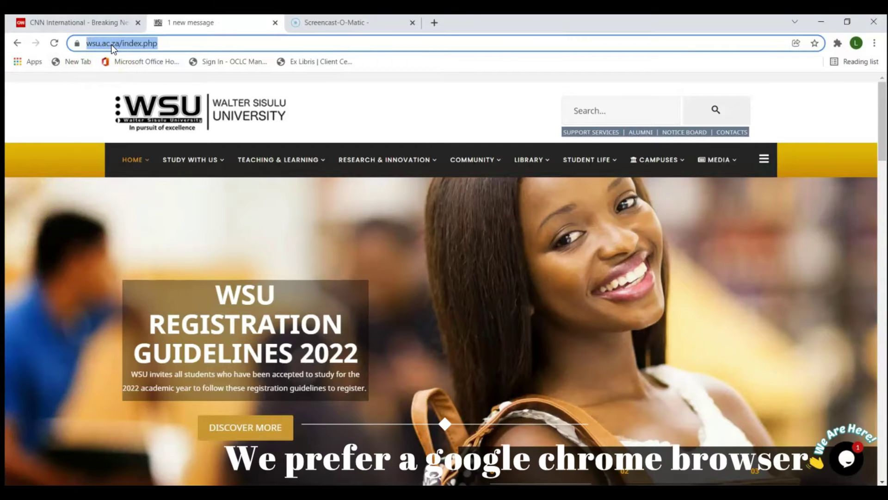
type("www.")
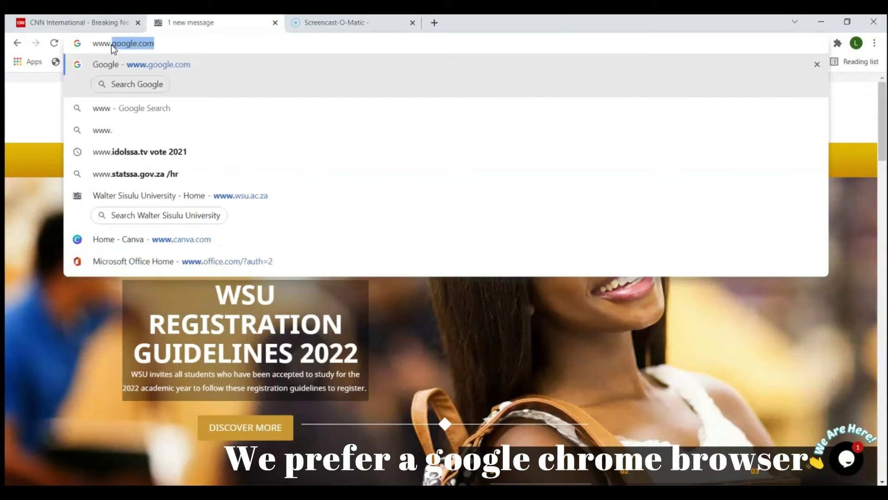
type("wsu.ac")
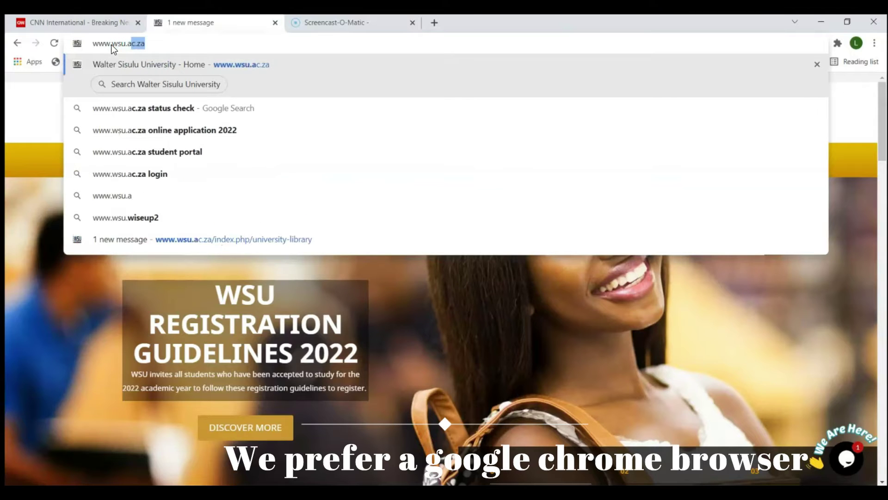
type(".za")
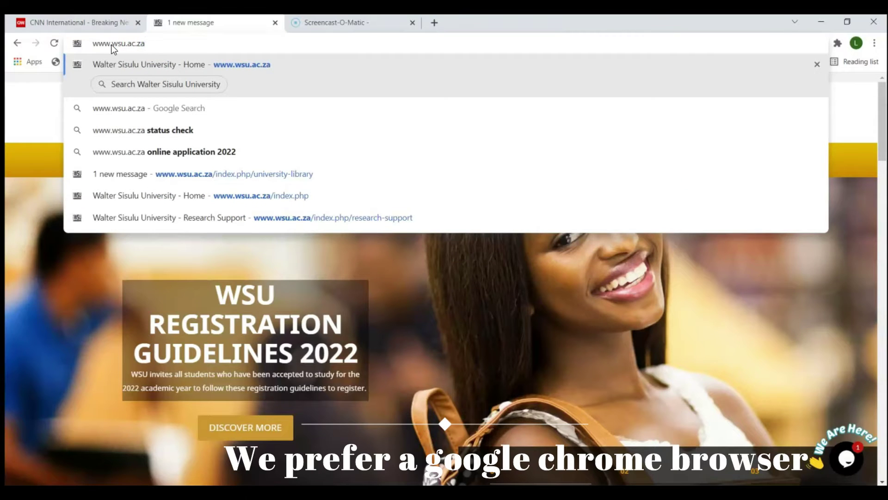
key("Return")
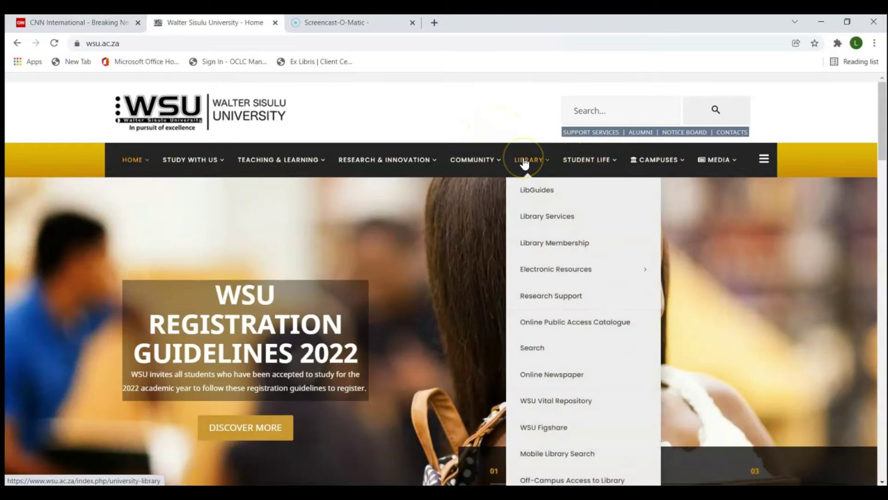
- Open the LIBRARY section from the WSU homepage to reach the Summon search page
mouse_move(528, 159)
left_click(528, 160)
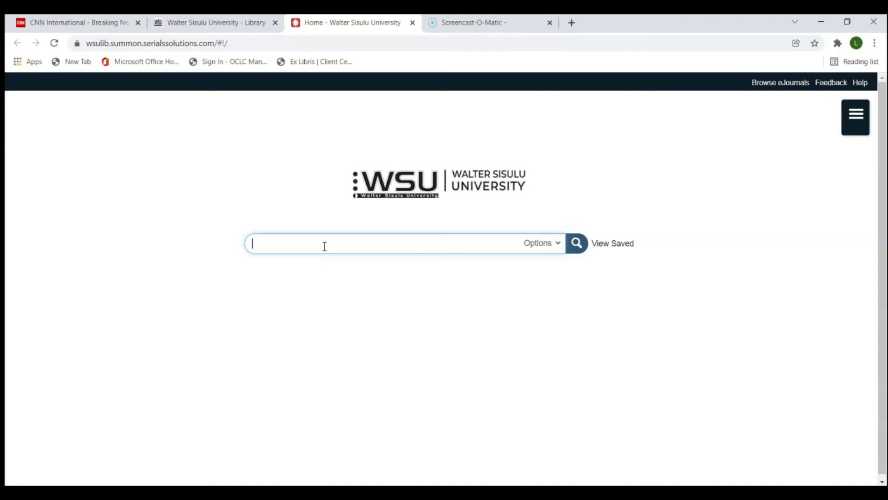
- Search Summon for '4th industrial revolution'
type("4th i")
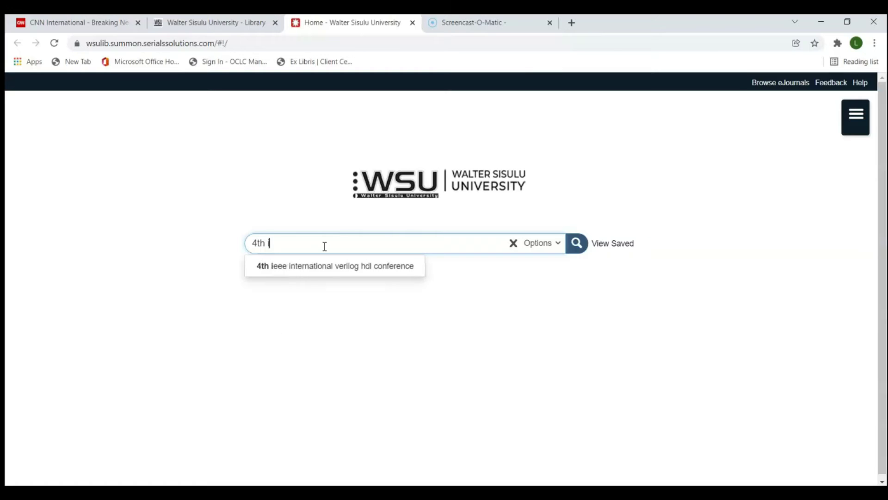
type("ndustrial ")
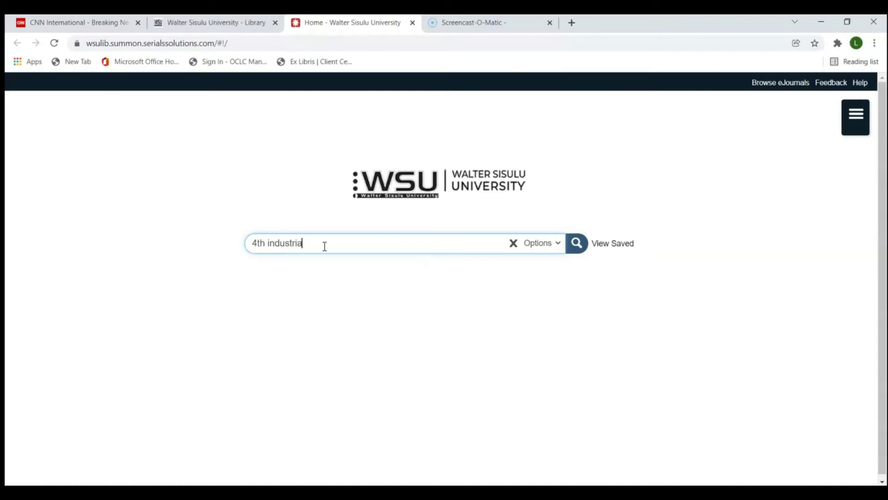
type("revolu")
type("tion")
left_click(576, 246)
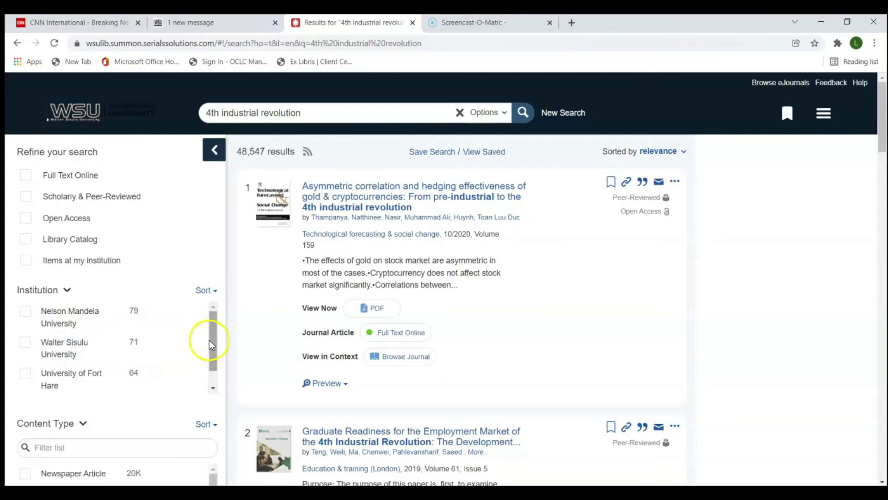
- Exclude Nelson Mandela University, University of Fort Hare and Rhodes University in the Institution facet
left_click_drag(212, 340, 210, 337)
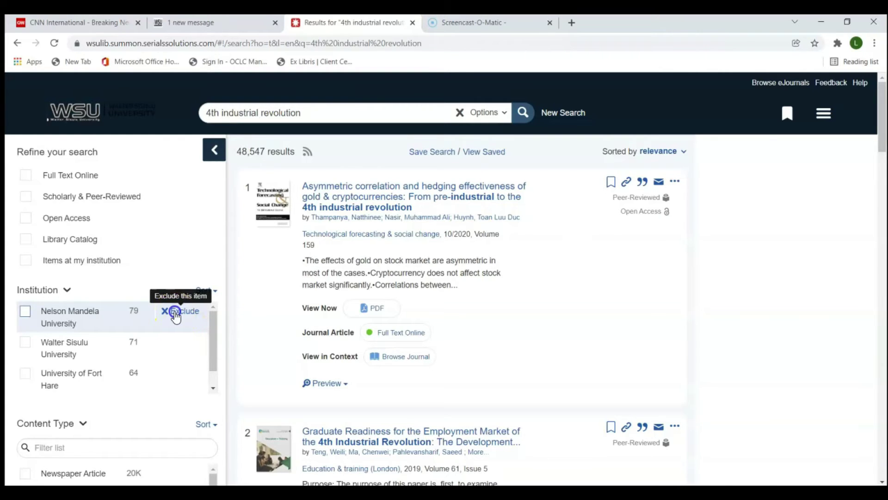
left_click(177, 311)
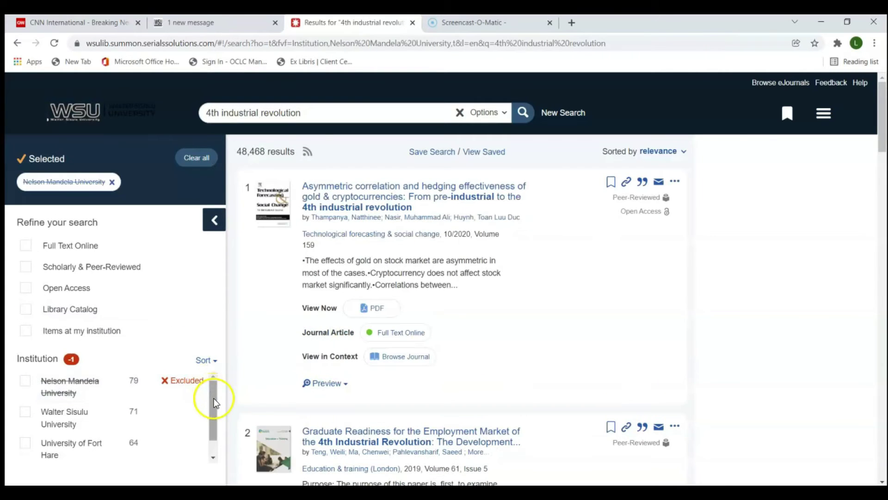
left_click_drag(214, 398, 213, 419)
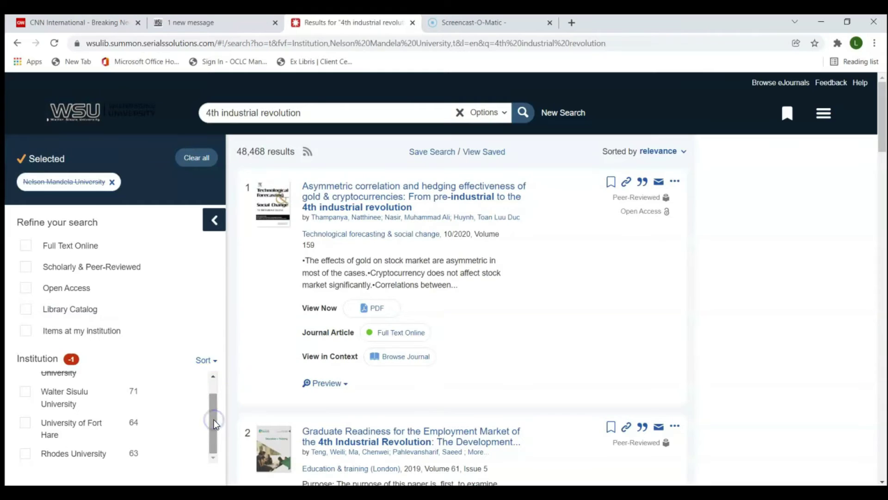
mouse_move(177, 429)
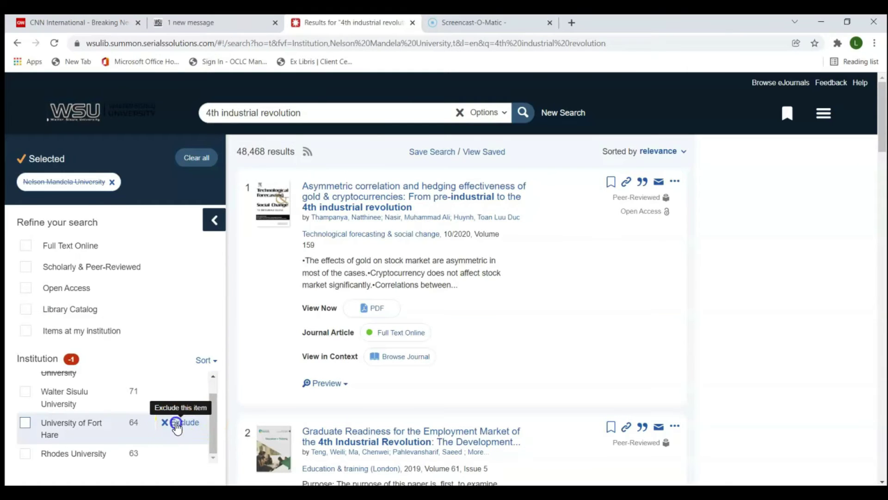
left_click(177, 422)
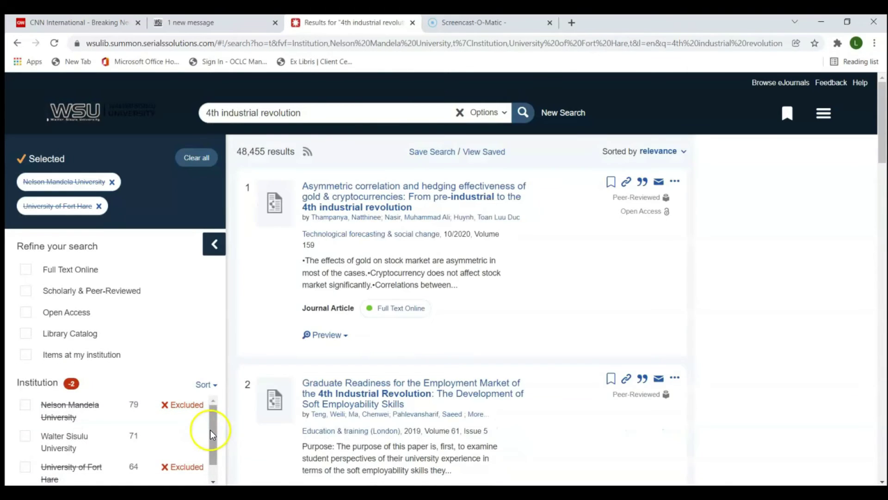
left_click_drag(210, 429, 211, 470)
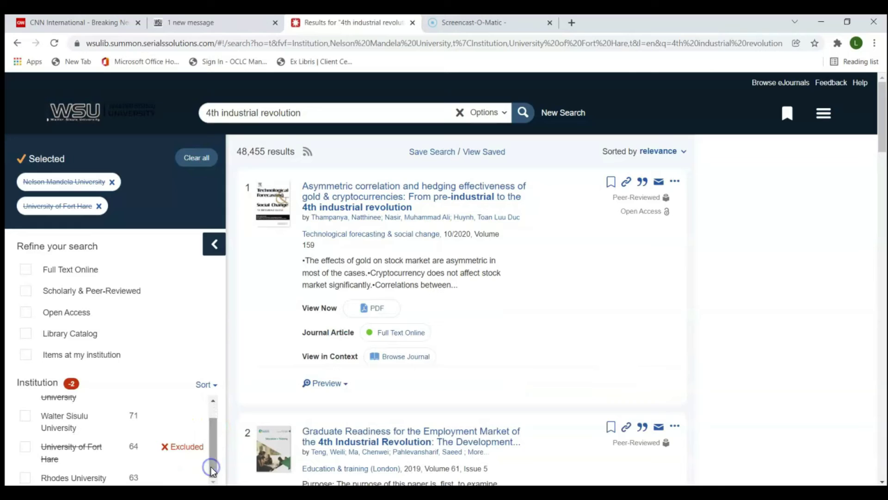
left_click(184, 478)
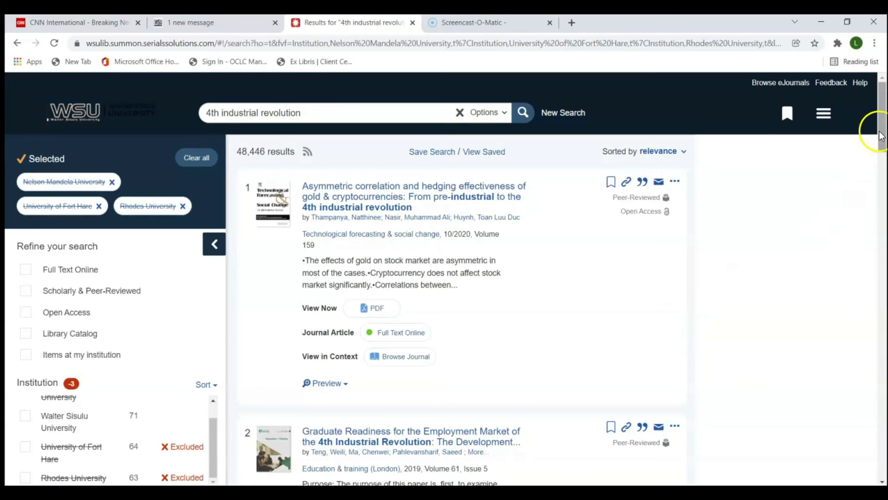
- Scroll the results down to result 3, 'The 4th industrial revolution – its impact on vocational skills'
left_click_drag(883, 125, 883, 137)
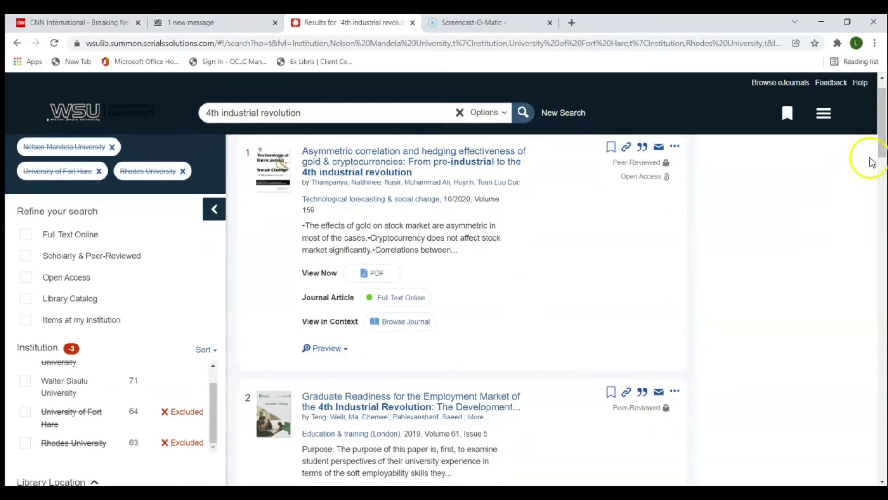
left_click_drag(884, 133, 884, 205)
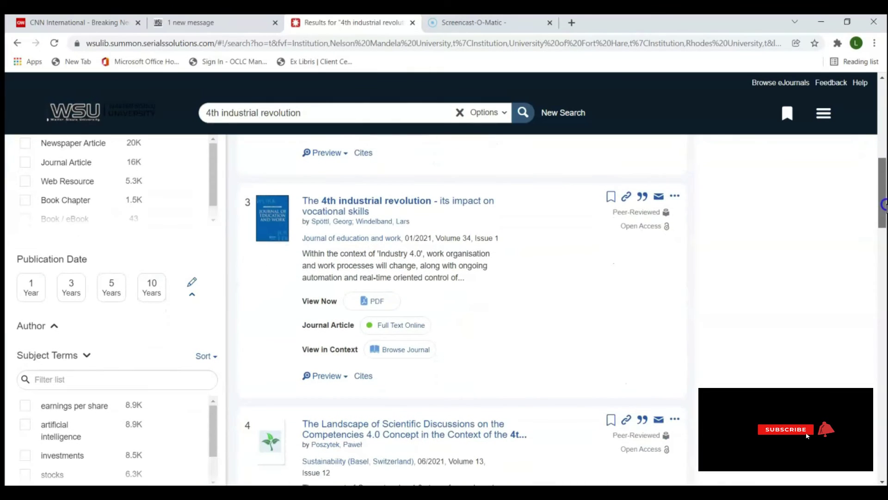
left_click_drag(883, 204, 883, 209)
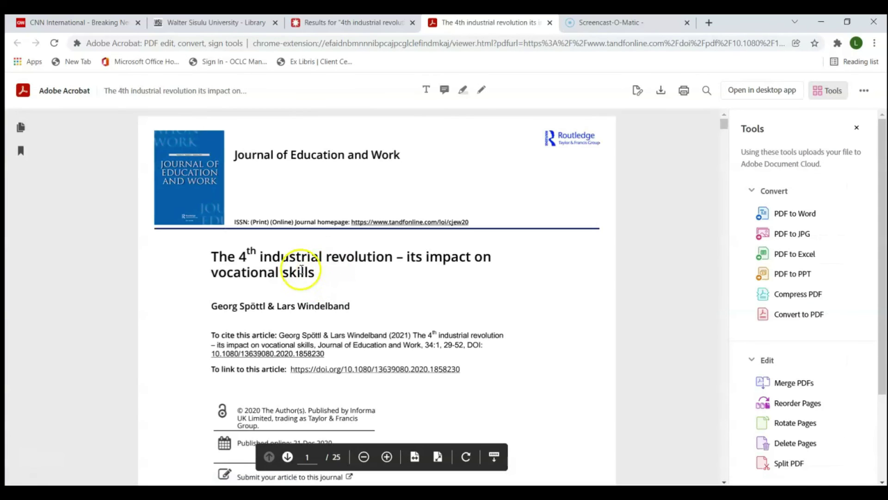
left_click(724, 125)
mouse_move(726, 126)
left_mouse_down()
mouse_move(726, 155)
mouse_move(724, 128)
left_mouse_up()
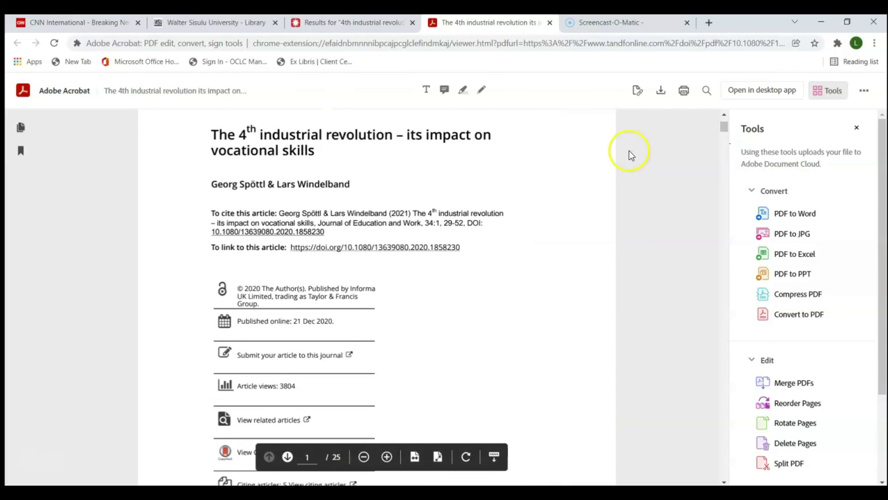